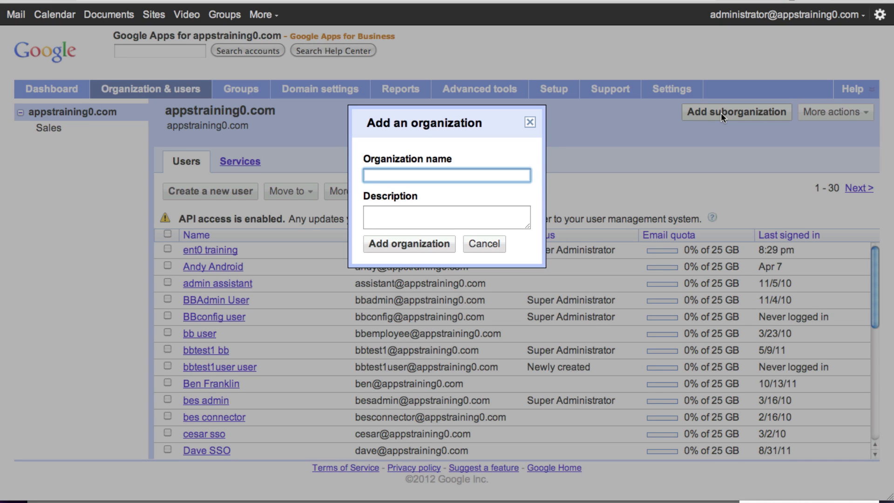
Step: Add the corpHq organization with the description 'Organzation for employees based in the head office.'
type("corpHq")
key("Tab")
type("Organzation for empl")
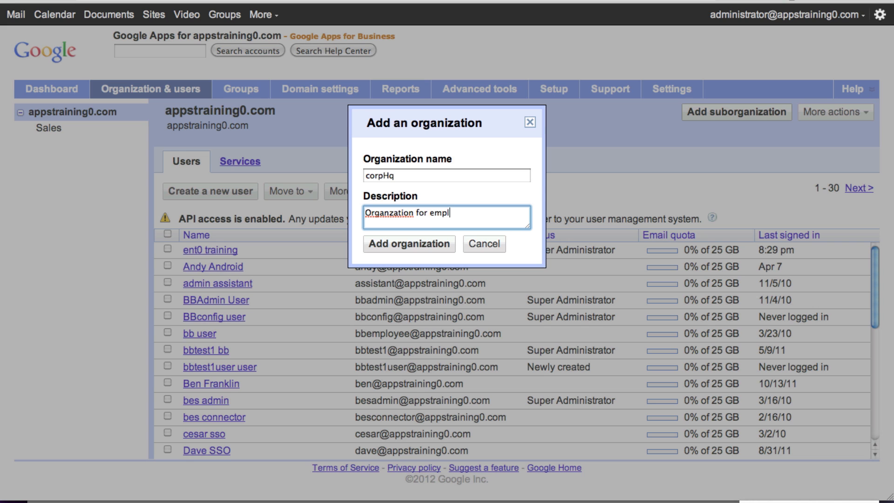
type("oyees based in the head office.")
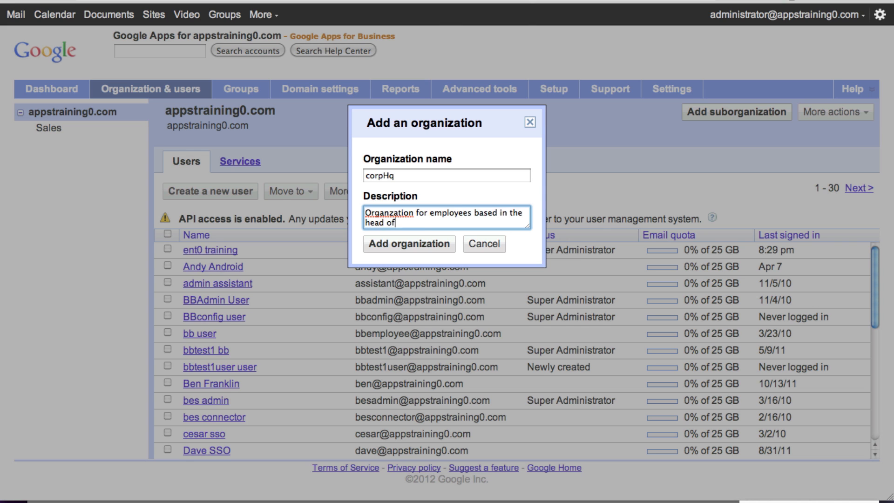
left_click(440, 242)
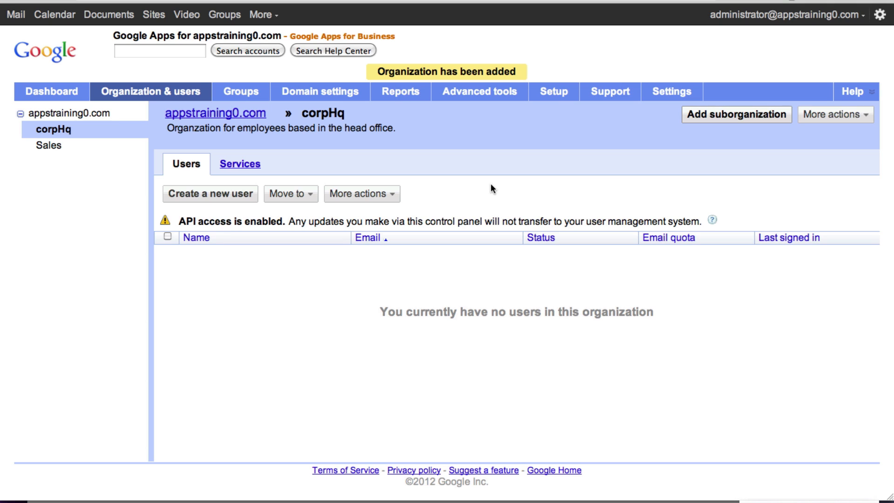
left_click(251, 117)
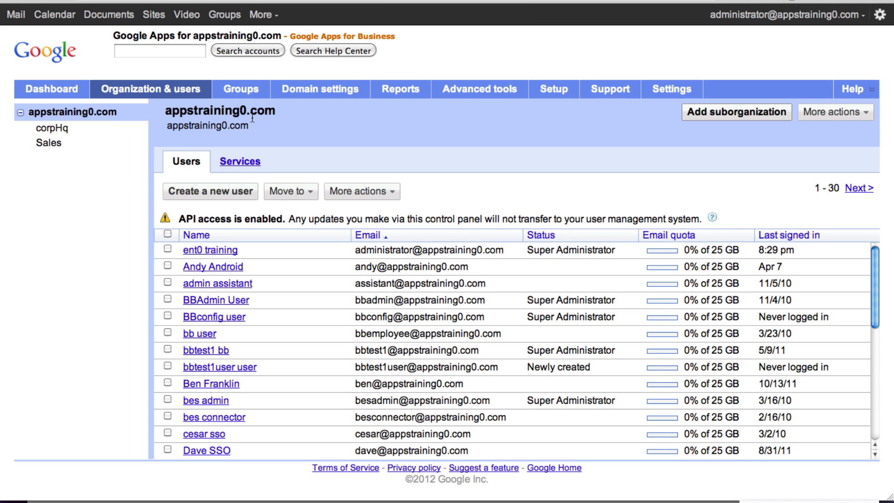
Step: Move the Android demo user into corpHq and check corpHq's user list
left_click(168, 265)
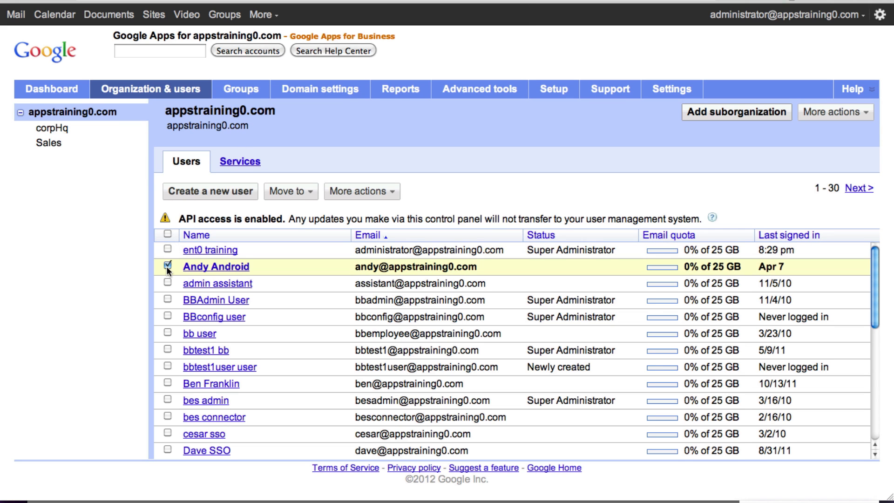
left_click(296, 193)
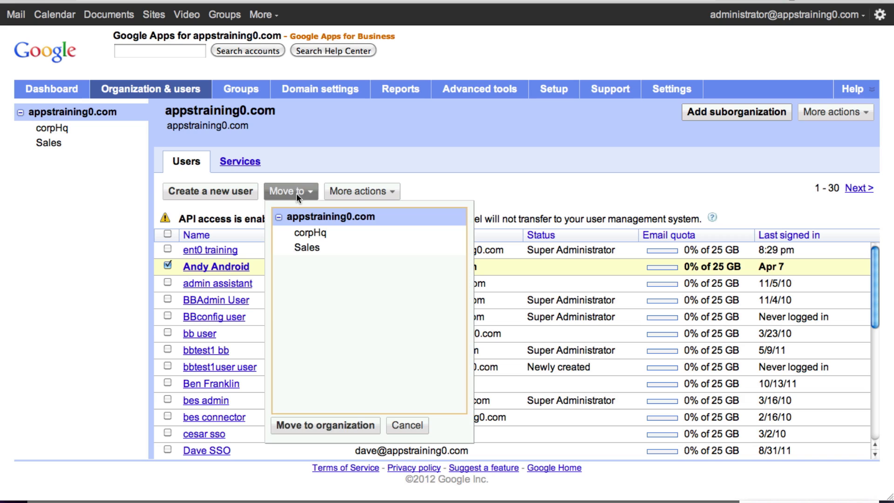
left_click(305, 233)
left_click(331, 425)
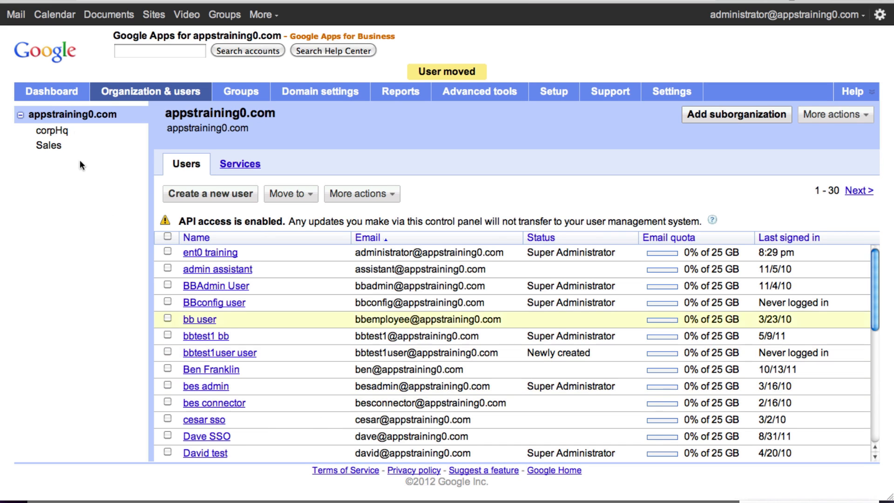
left_click(55, 131)
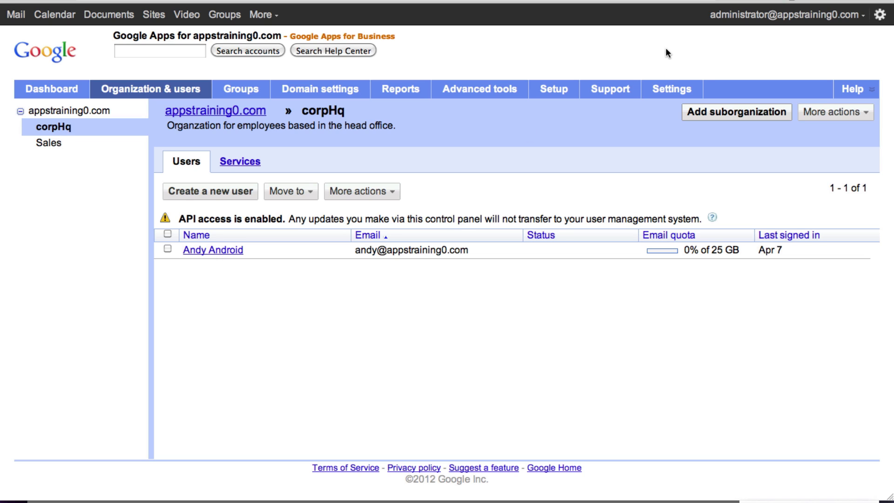
left_click(665, 93)
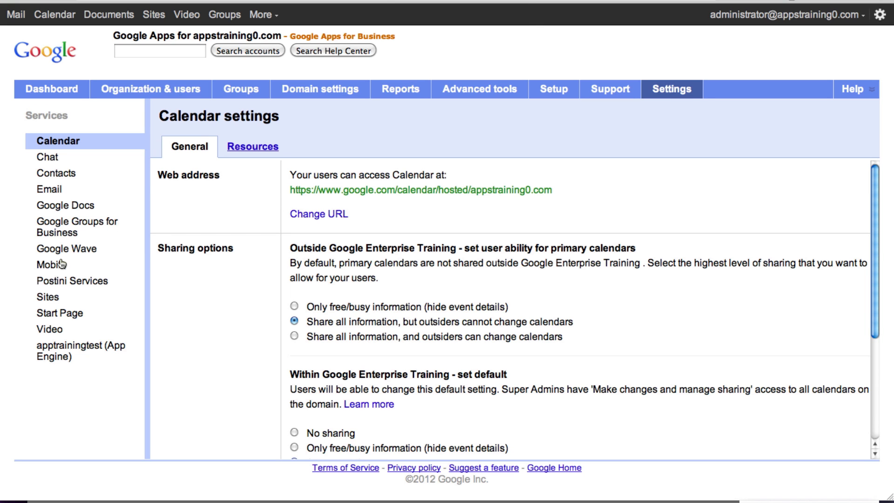
Step: Open the Mobile service settings for corpHq
left_click(61, 264)
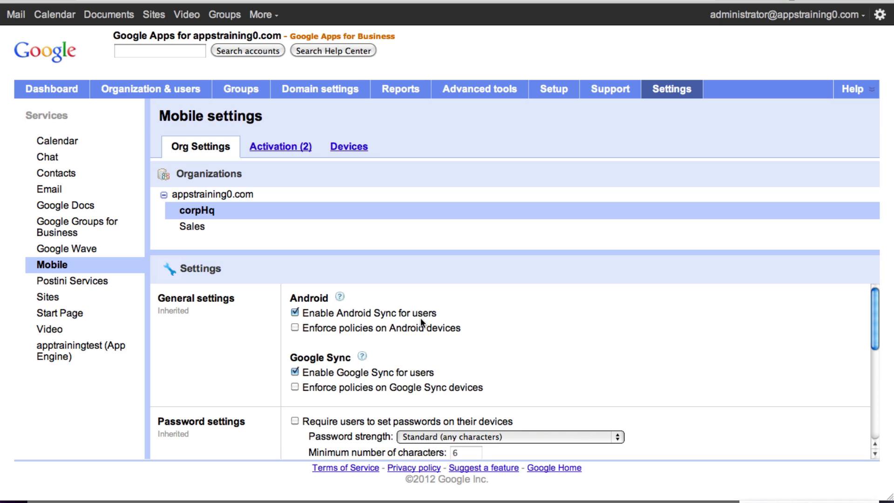
Step: Enforce policies on Android devices and require Standard-strength device passwords
left_click(294, 328)
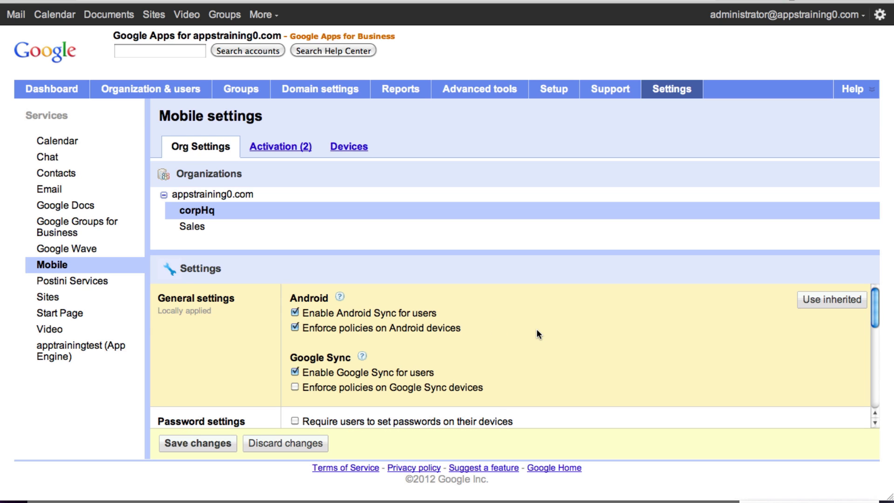
scroll(536, 329, "down", 5)
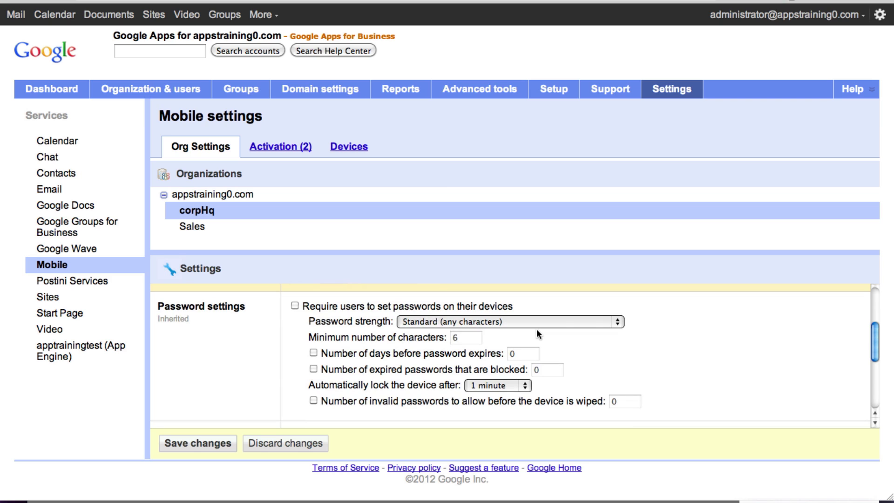
left_click(298, 306)
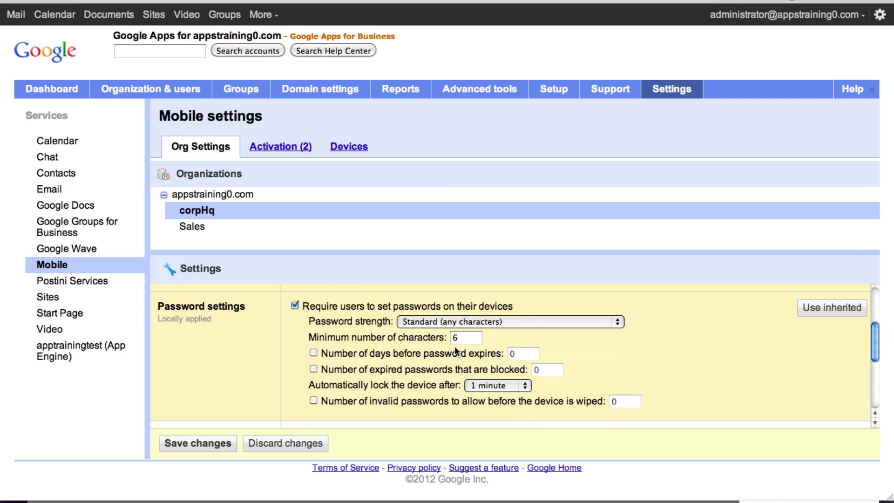
left_click(529, 321)
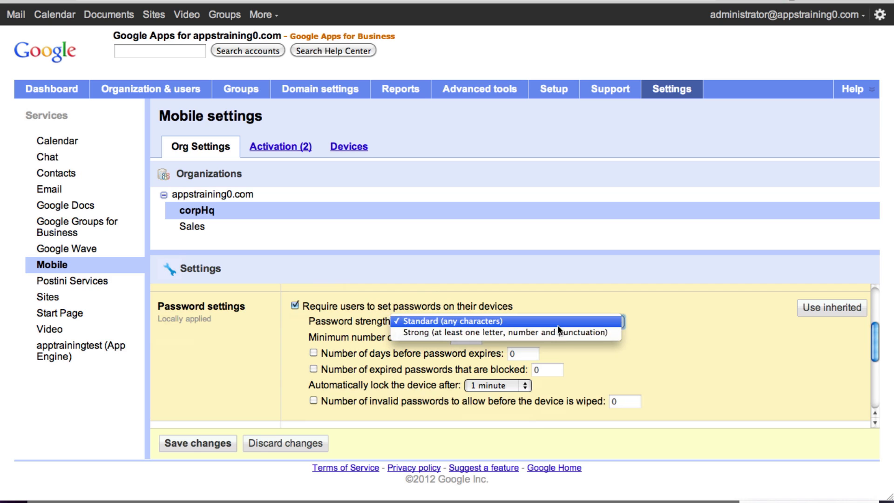
left_click(588, 319)
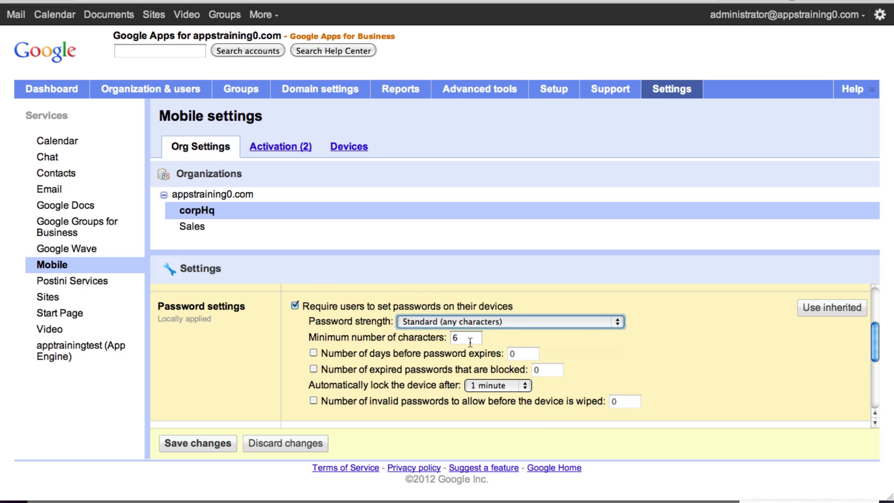
Step: Turn on 90-day password expiry, block 10 reused passwords, keep 1-minute auto-lock, enable invalid-password wipe
left_click(313, 353)
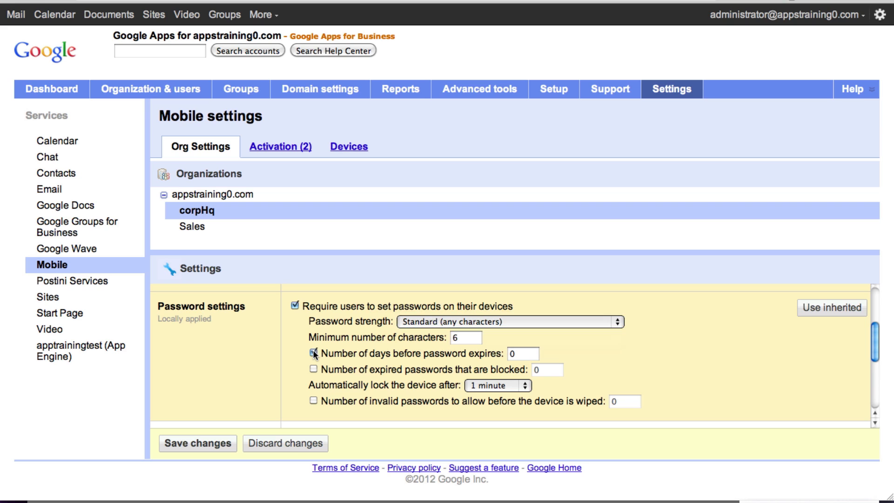
left_click(511, 355)
type("9")
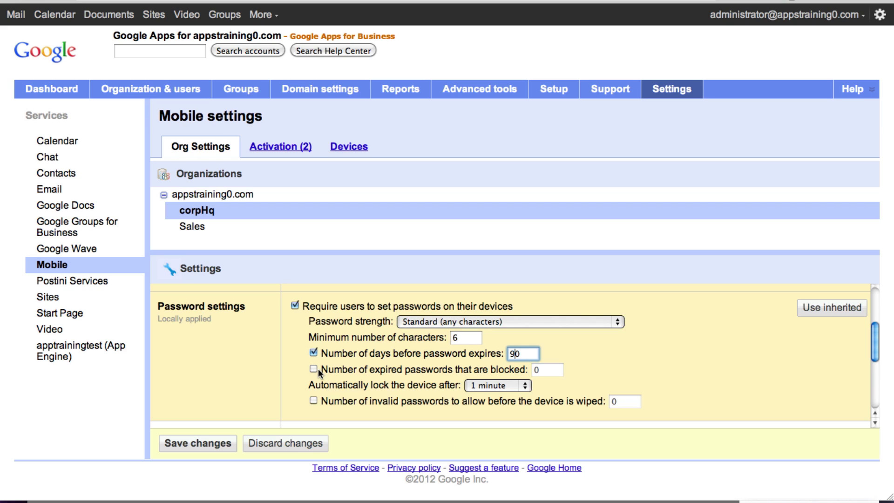
left_click(313, 368)
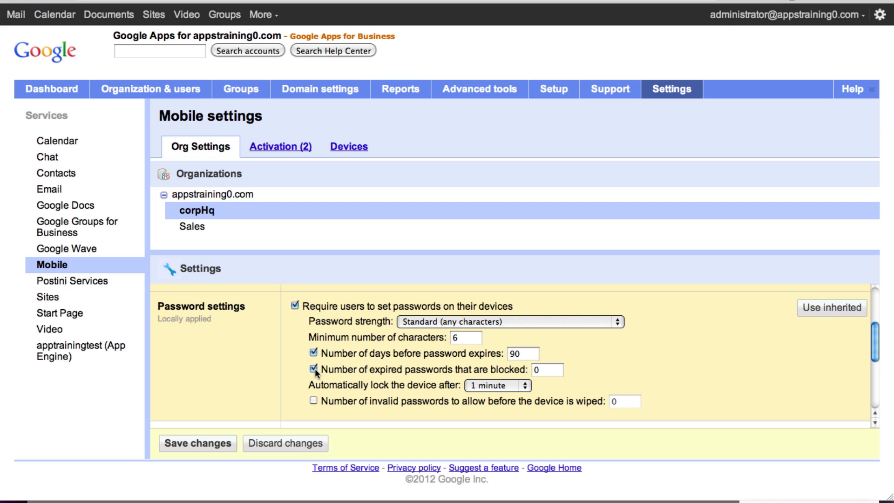
left_click(536, 371)
type("1")
left_click(520, 386)
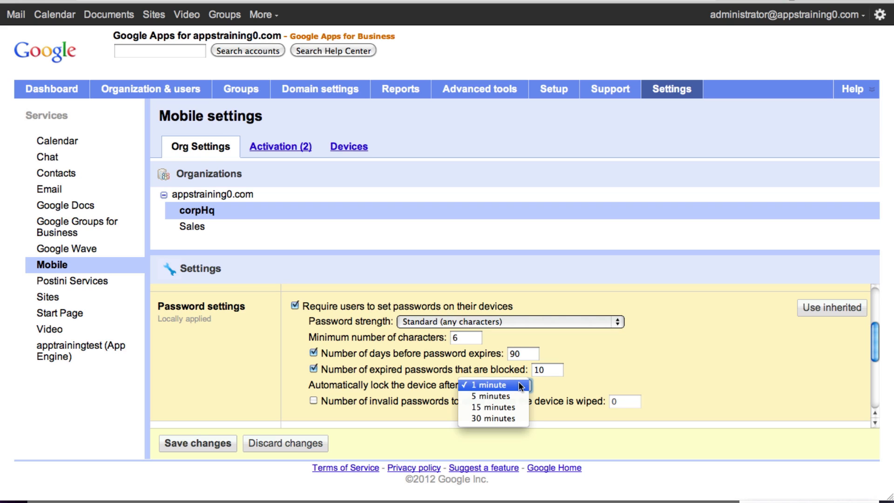
left_click(648, 368)
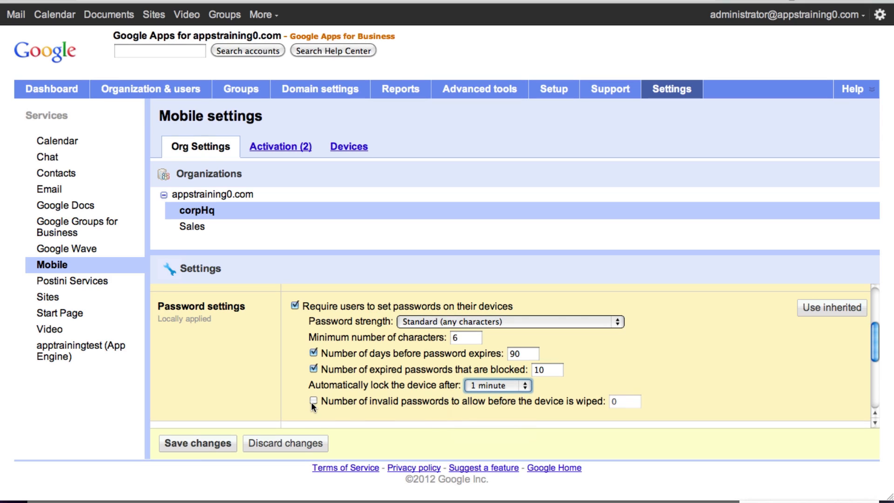
left_click(312, 401)
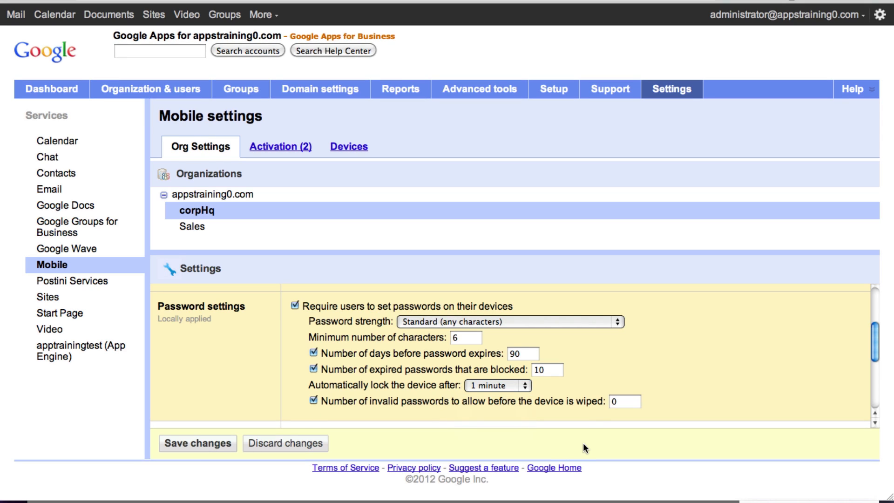
left_click(612, 402)
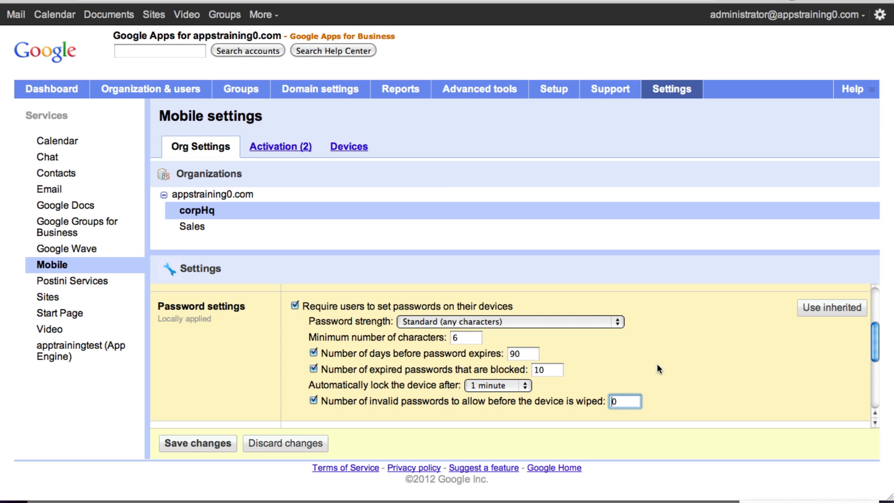
Step: Set the wipe threshold to 20 failed attempts, leave Encrypt data unchecked, and save
type("2")
scroll(514, 358, "down", 1)
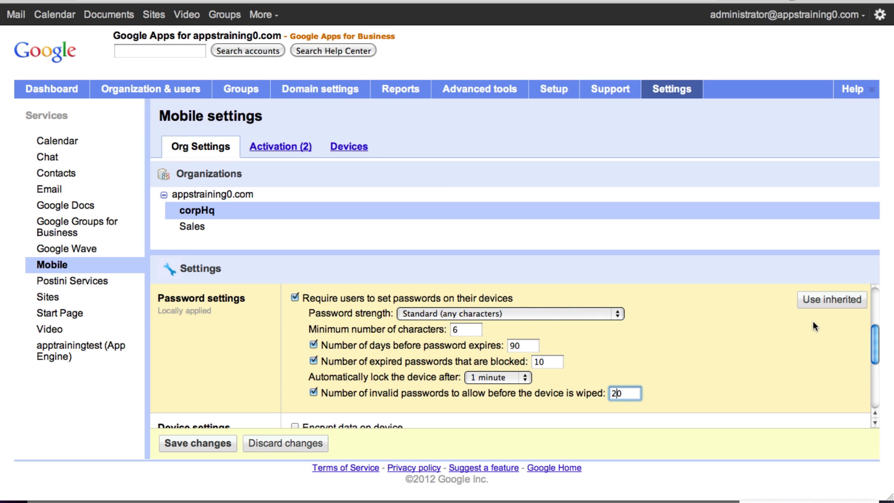
scroll(812, 322, "down", 5)
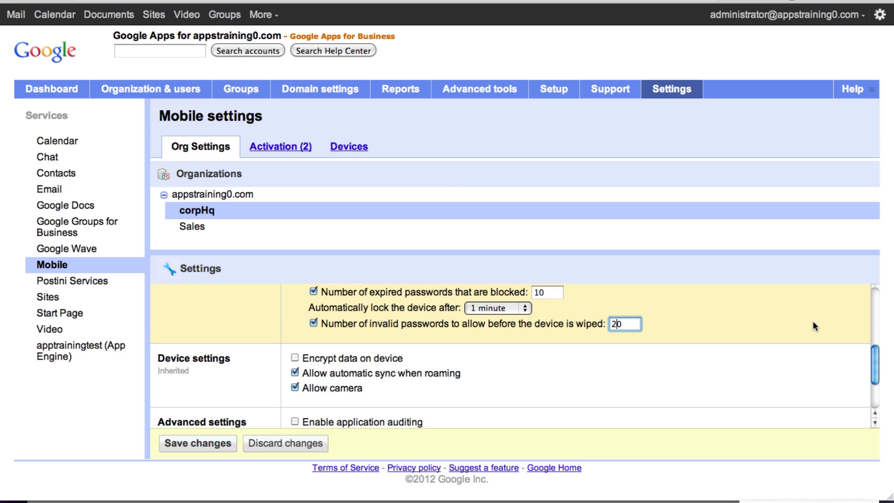
scroll(812, 322, "down", 4)
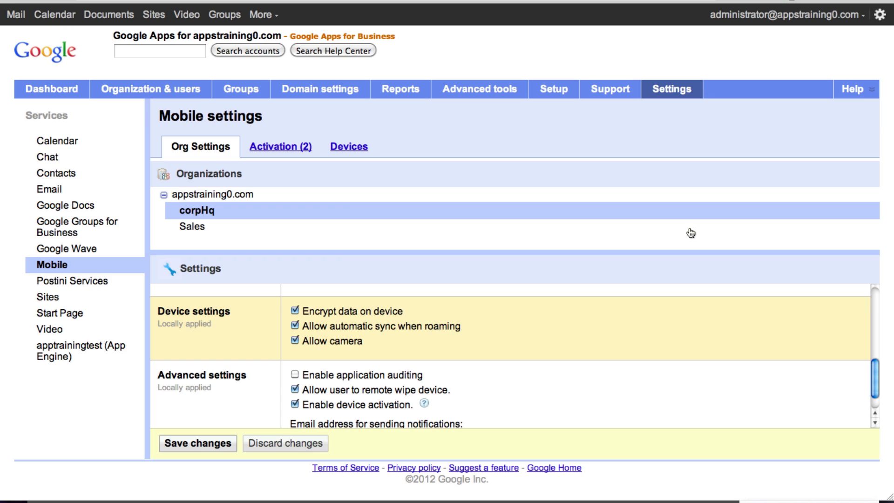
mouse_move(348, 335)
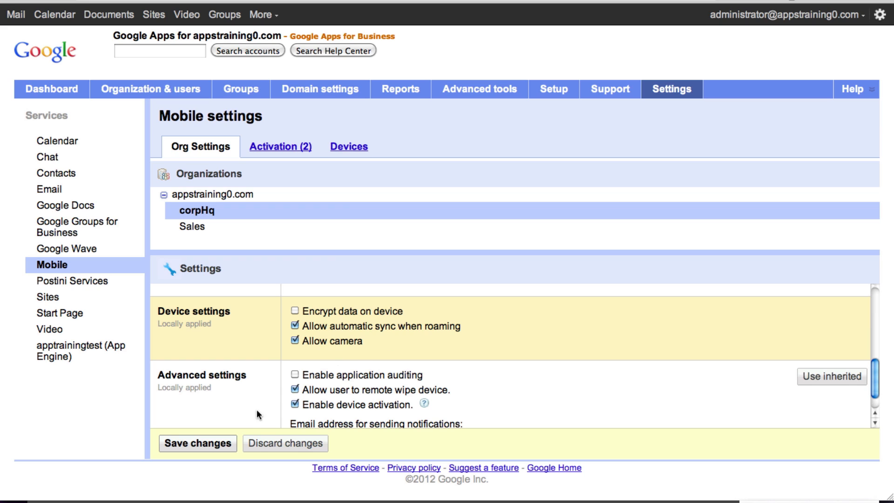
left_click(234, 444)
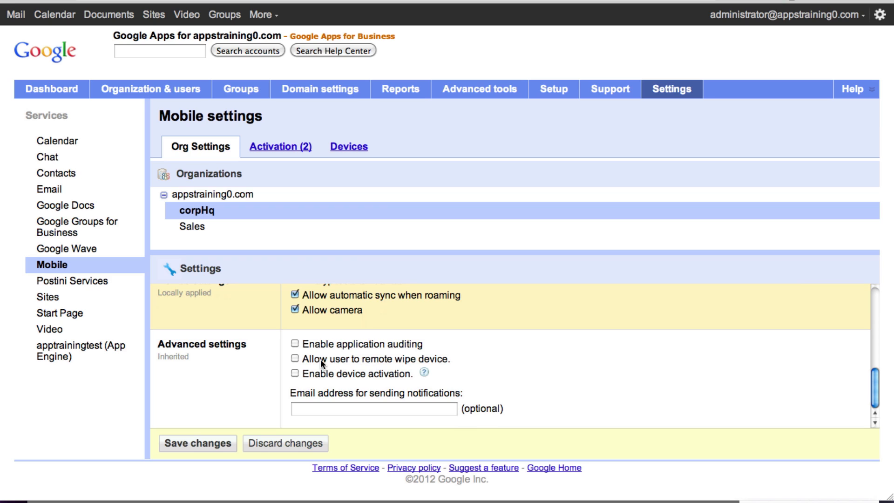
Step: Allow corpHq users to remote wipe their devices
left_click(295, 358)
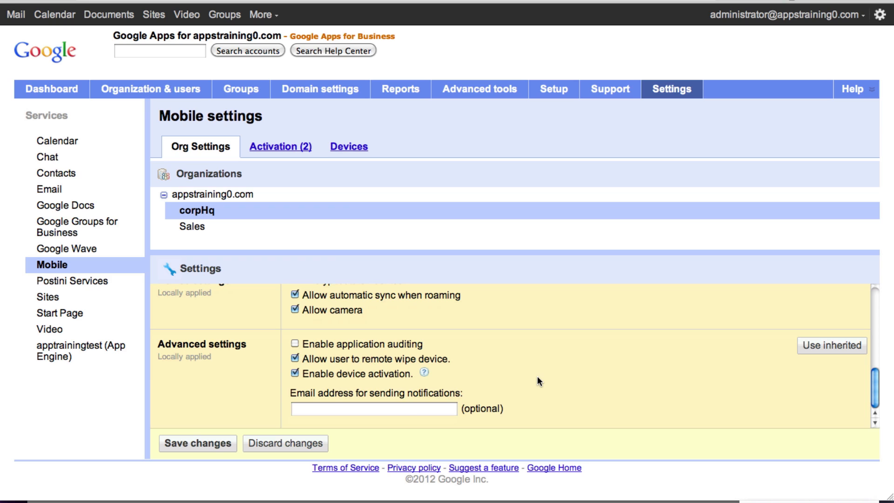
Step: Enter the administrator's e-mail as the notification address and save the advanced mobile settings
left_click(408, 410)
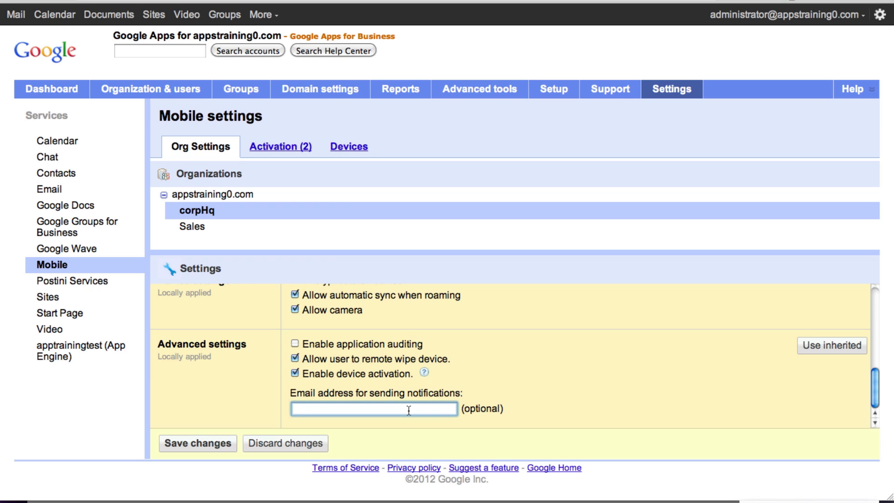
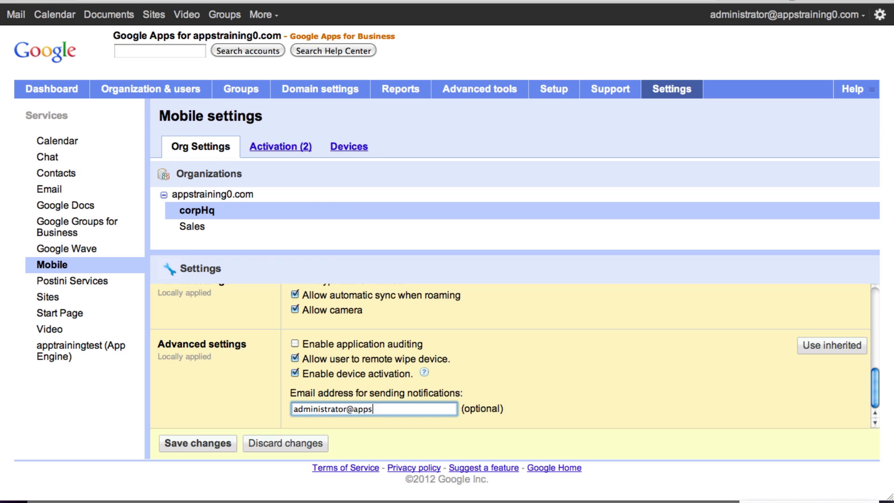
left_click(177, 440)
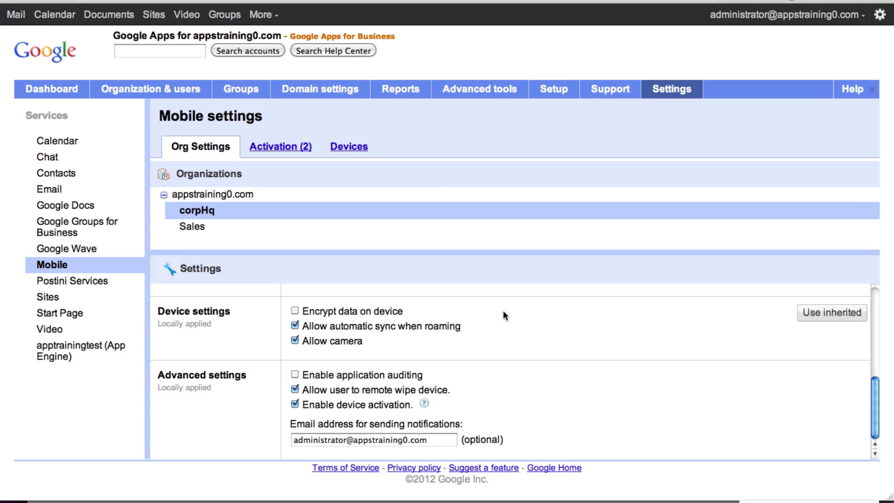
scroll(516, 340, "up", 5)
scroll(516, 345, "up", 3)
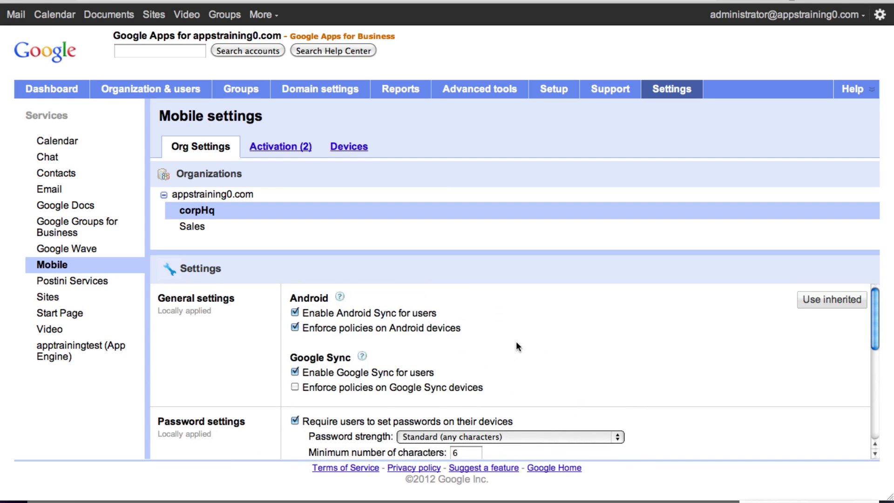